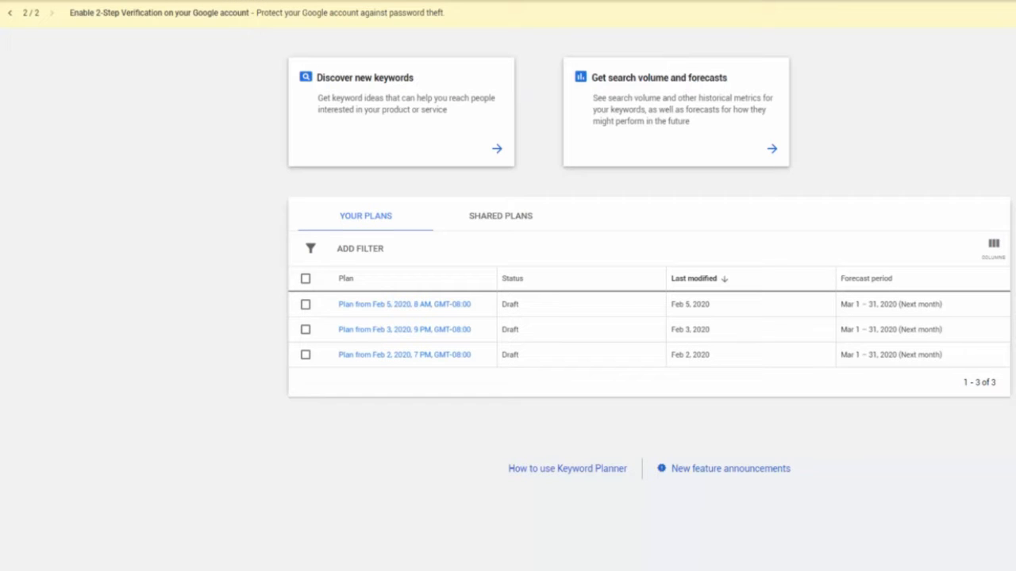
Open the search volume and forecasts entry form in Keyword Planner.
left_click(935, 1)
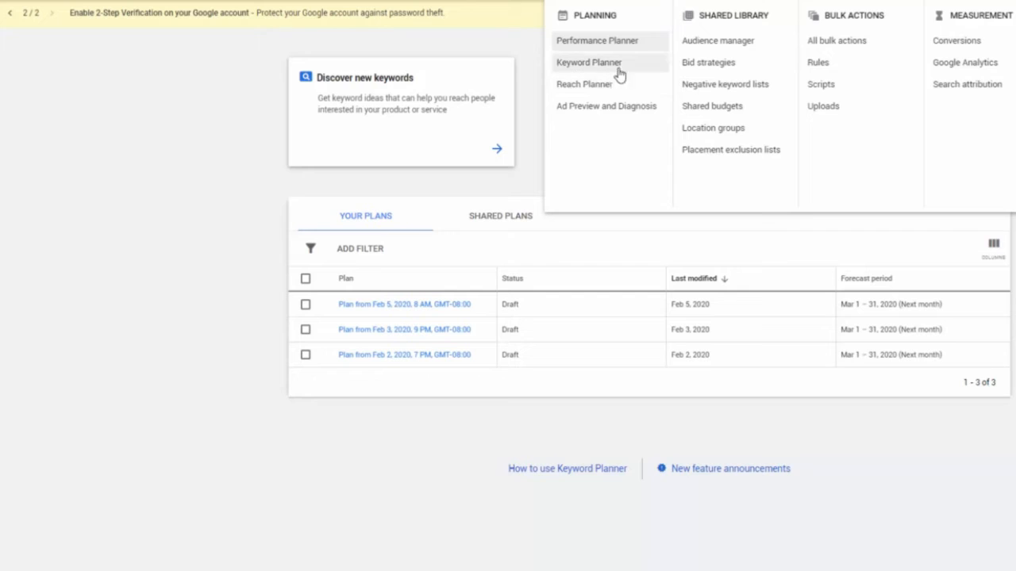
left_click(194, 153)
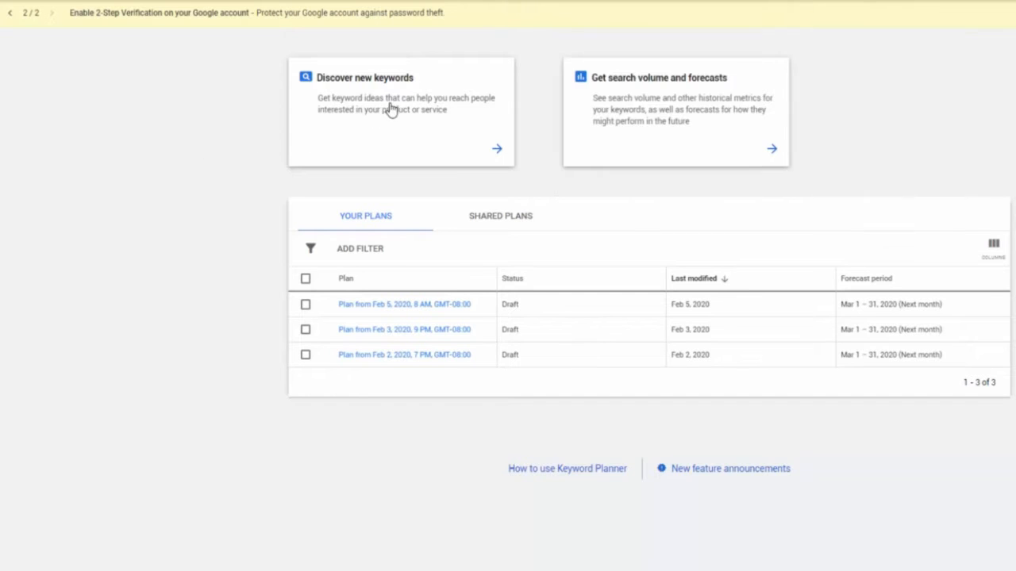
left_click(641, 109)
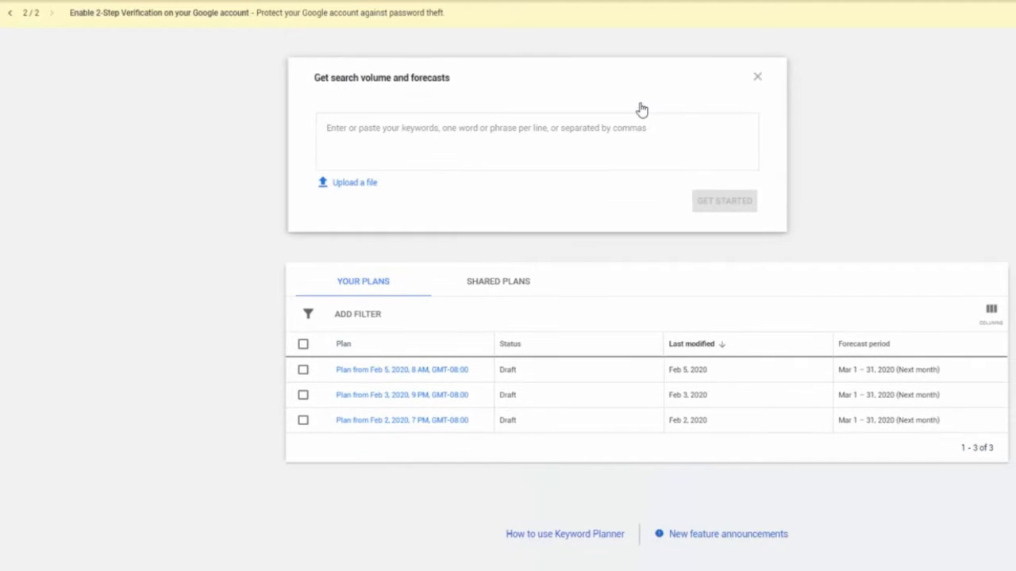
Get forecasts for the keywords "dental implant", "dental implants near me" and "dental implant services".
left_click(482, 142)
type("demta")
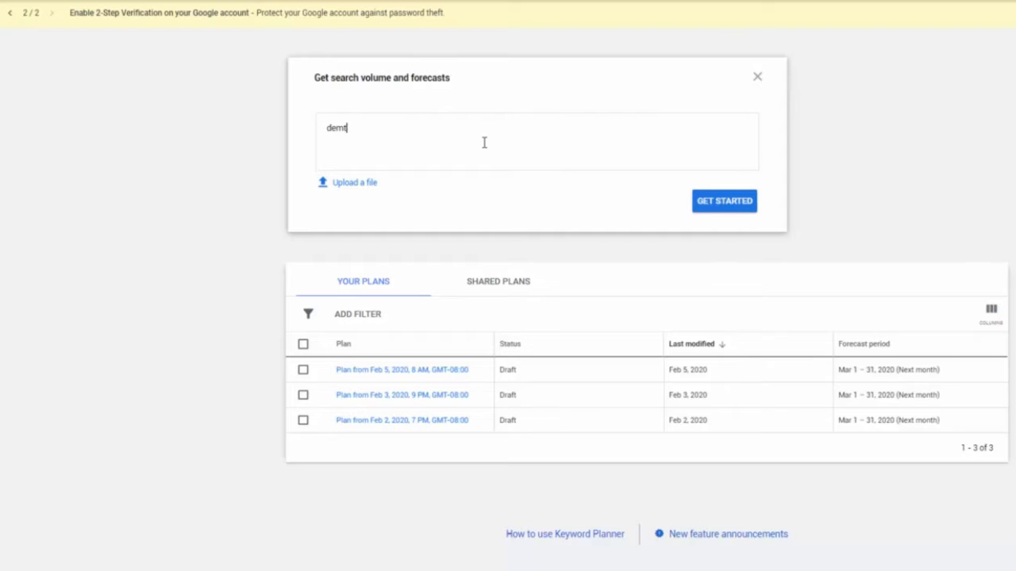
key("BackSpace")
type("tal implant ")
type("dental implant")
type("s near me")
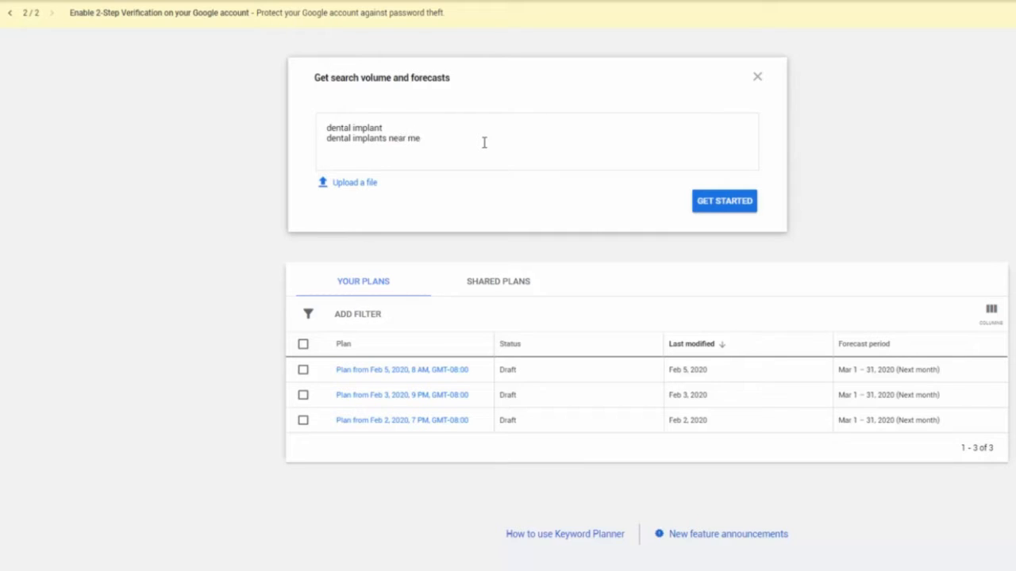
key("Return")
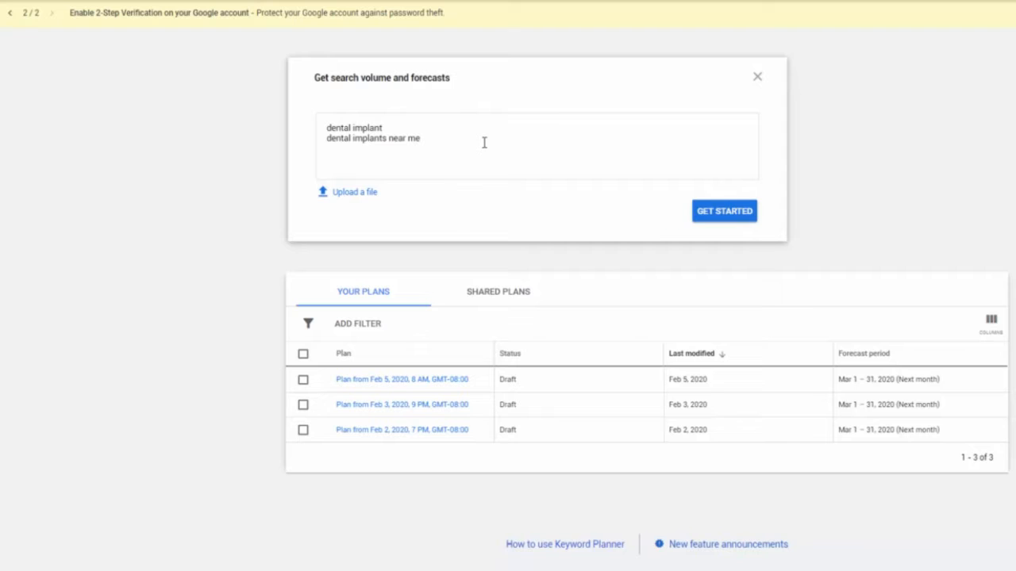
type("dental implant services")
key("Return")
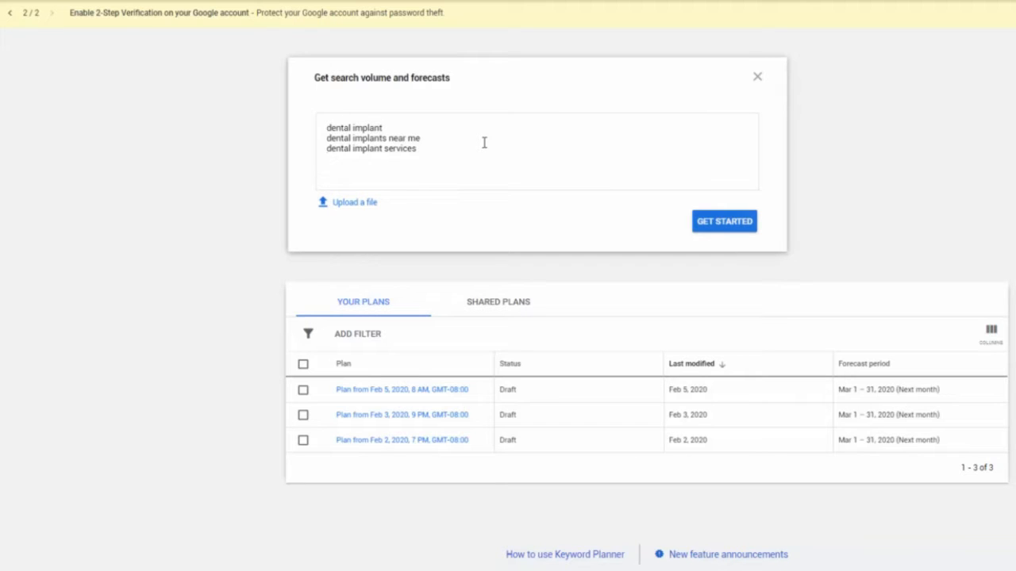
left_click(723, 225)
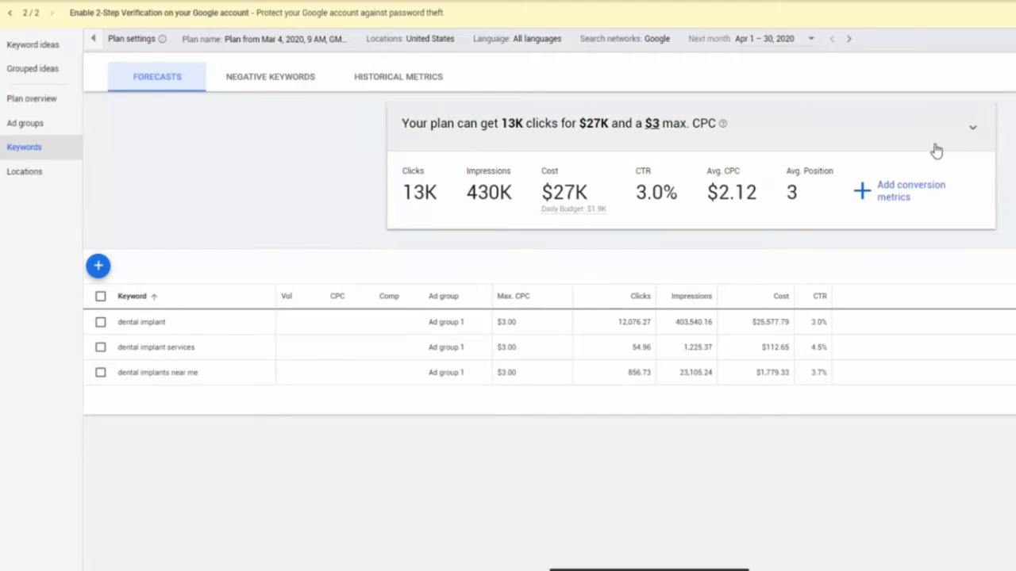
Replace the plan's United States target location with Seattle, Washington and save it.
left_click(464, 40)
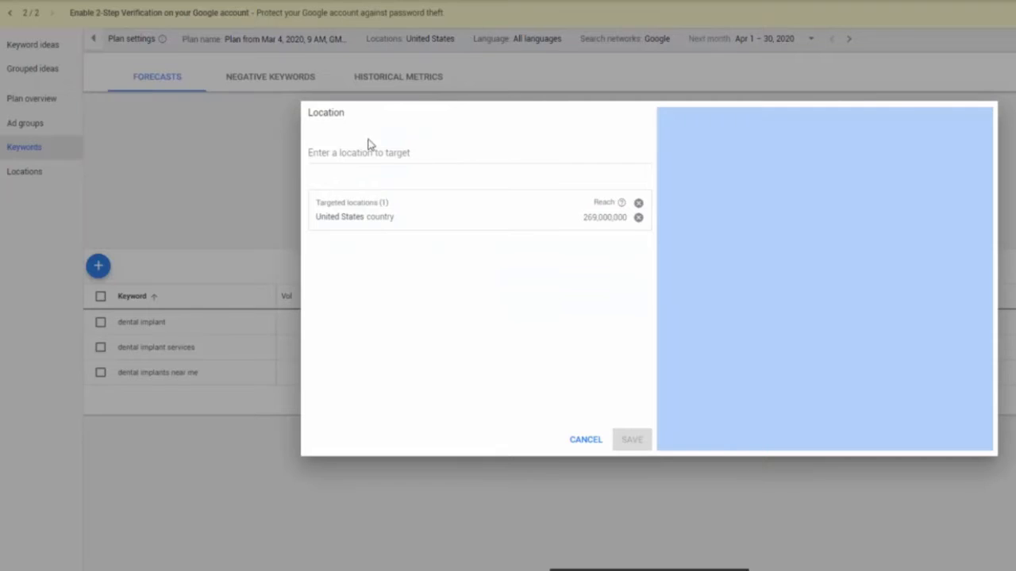
left_click(638, 217)
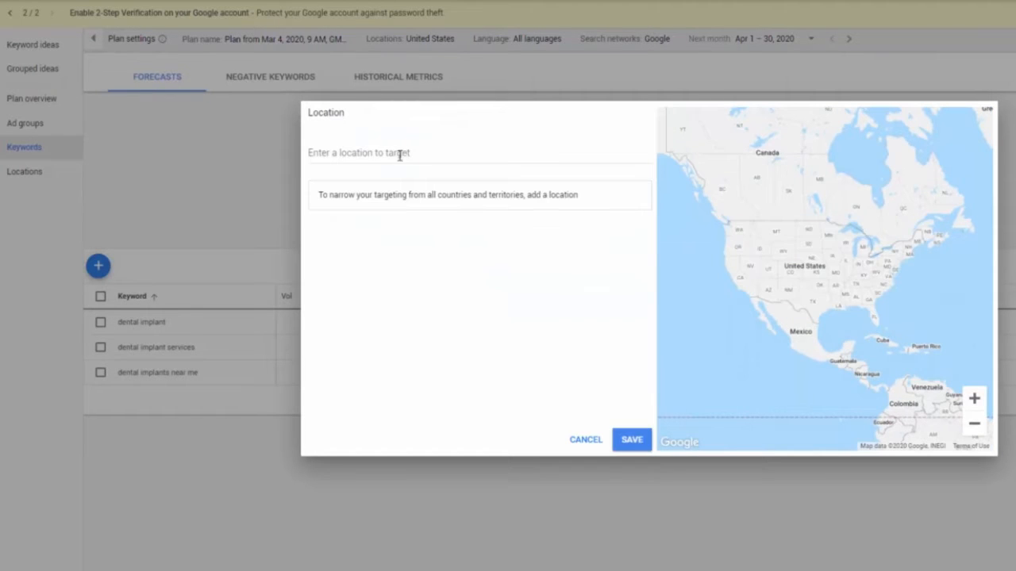
left_click(394, 153)
type("seat")
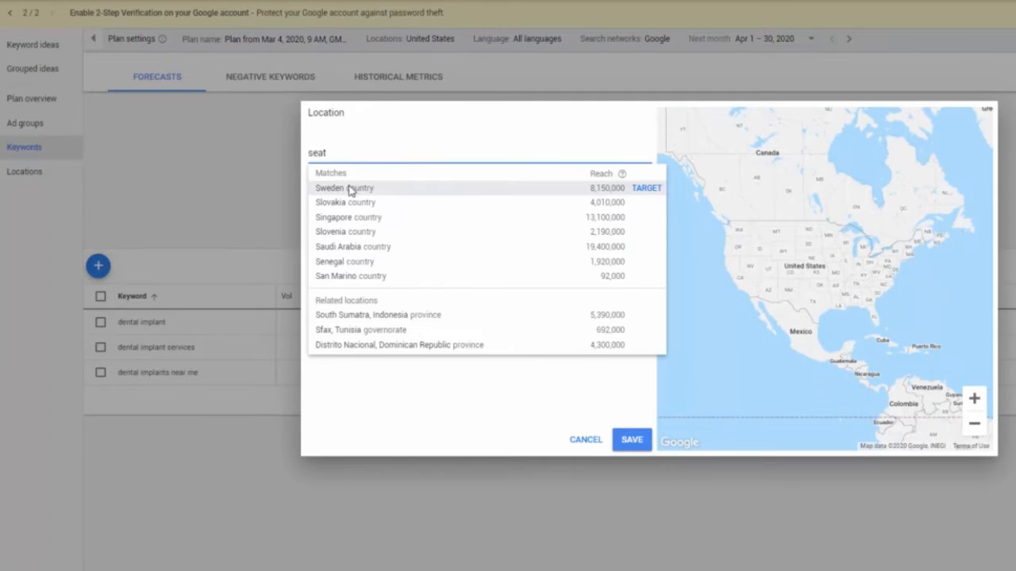
left_click(354, 192)
left_click(632, 440)
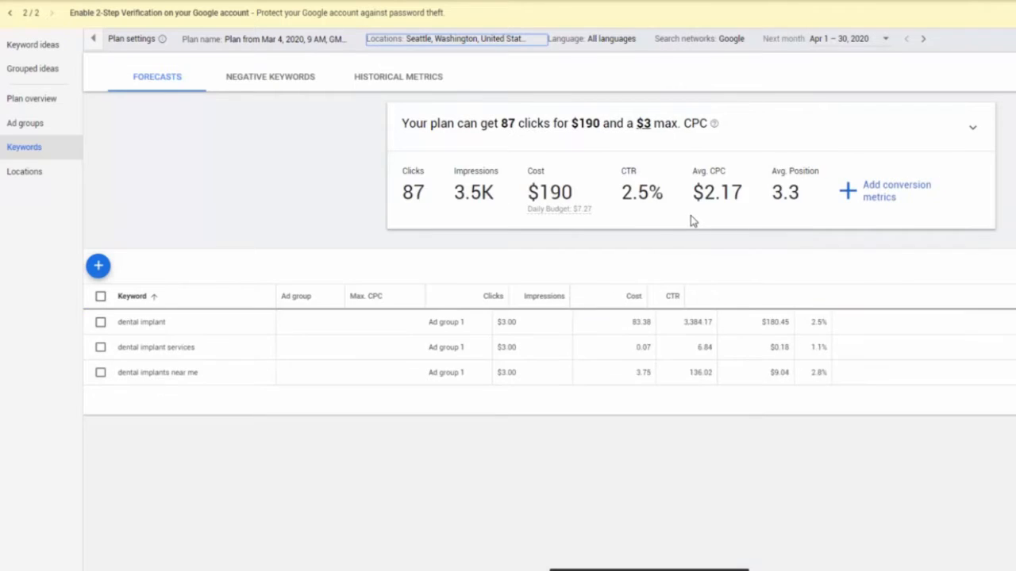
Add conversion metrics to the forecast with a 10% conversion rate.
left_click(970, 129)
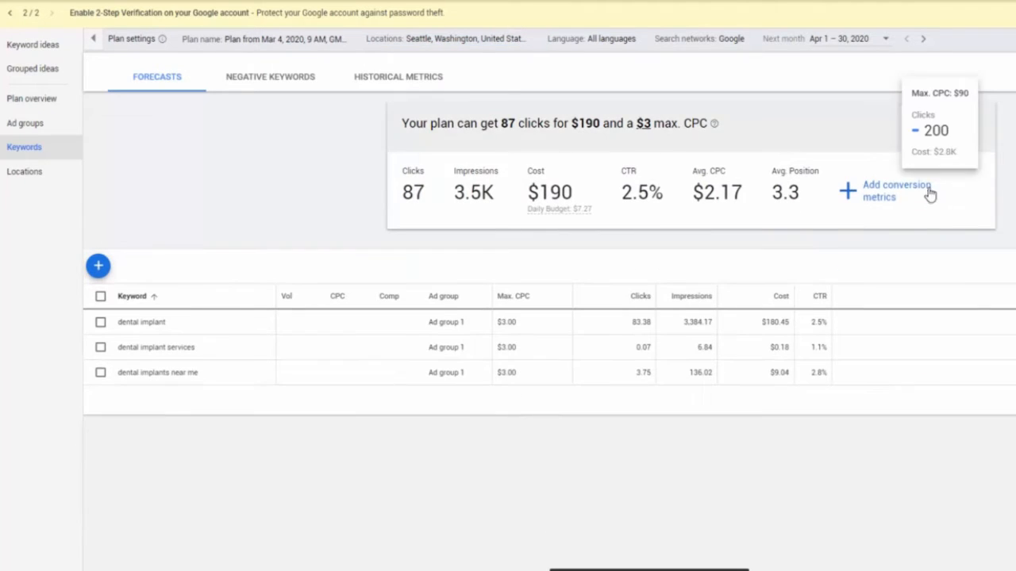
left_click(921, 192)
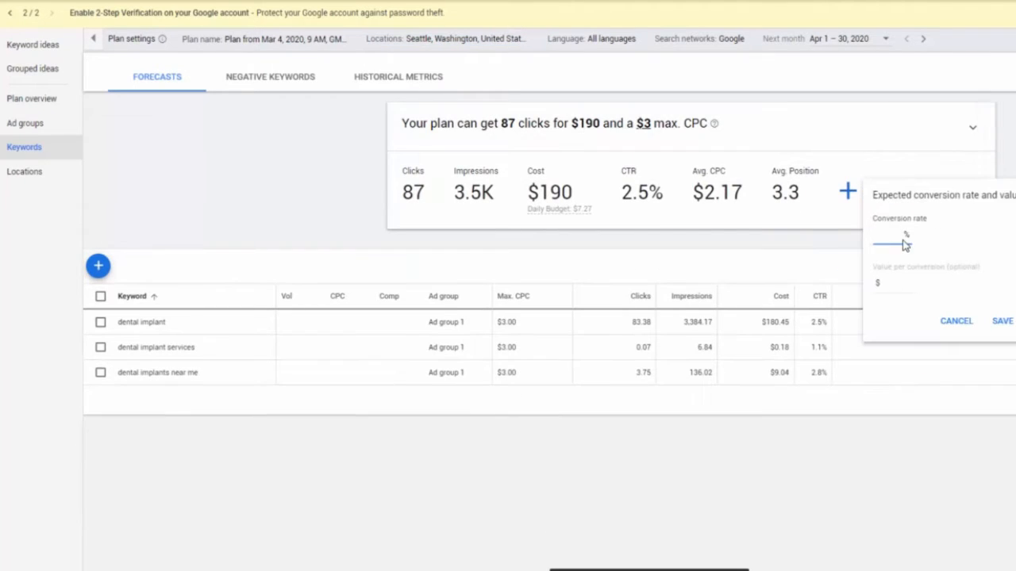
type("10")
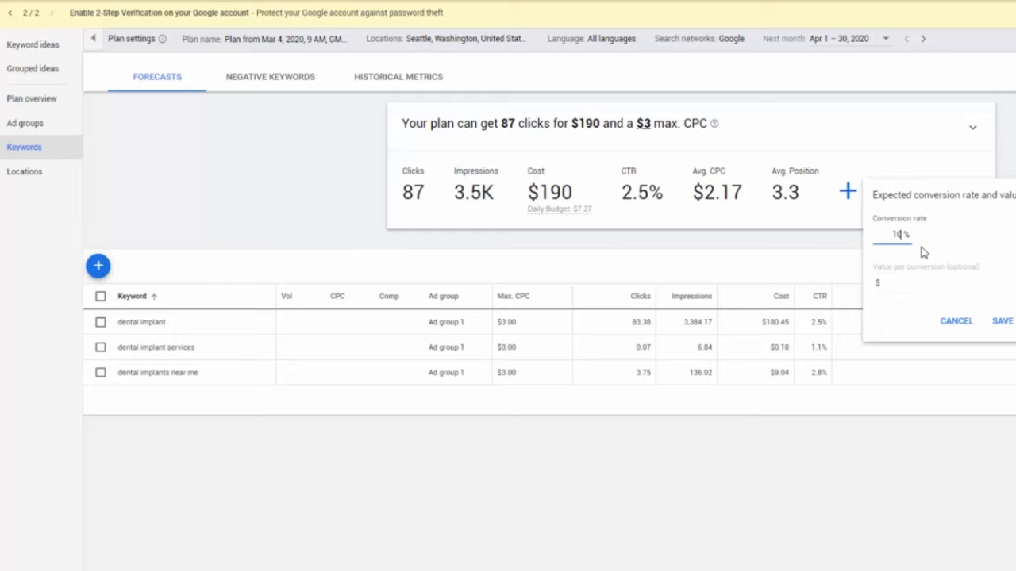
left_click(996, 322)
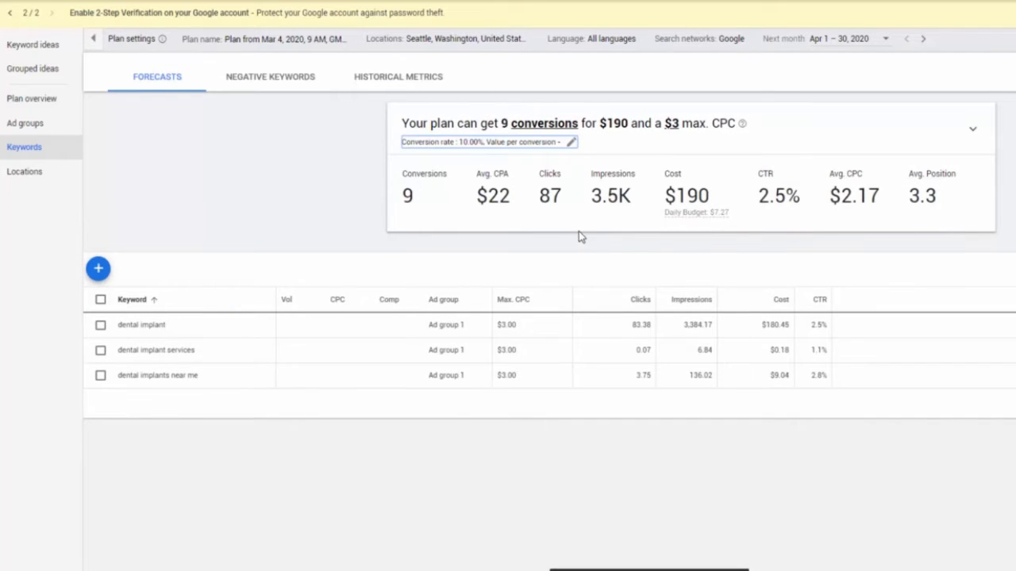
Expand the conversions forecast chart and try bid points on its curve, ending at a max. CPC of $9.20.
left_click(979, 126)
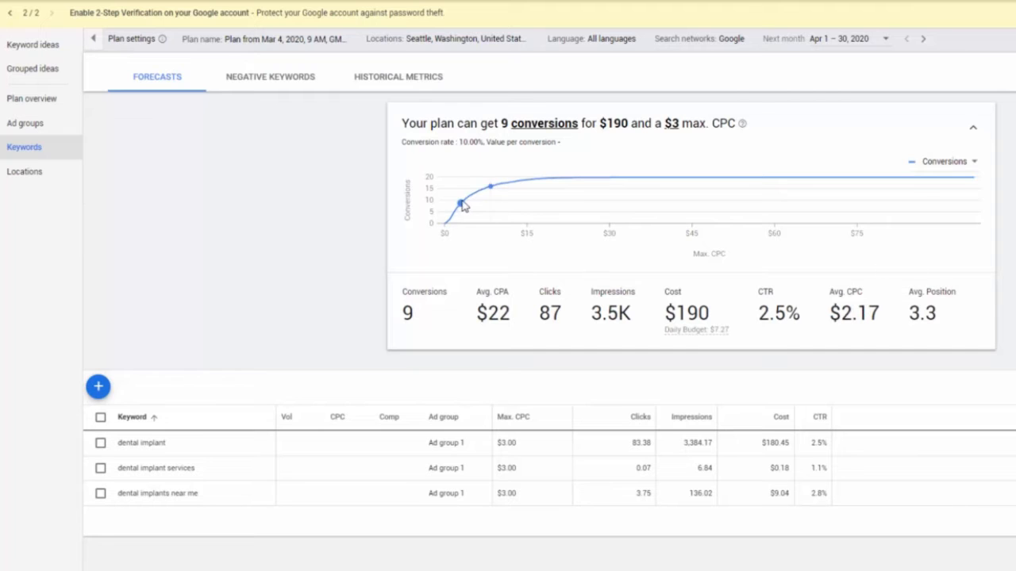
mouse_move(467, 205)
double_click(489, 192)
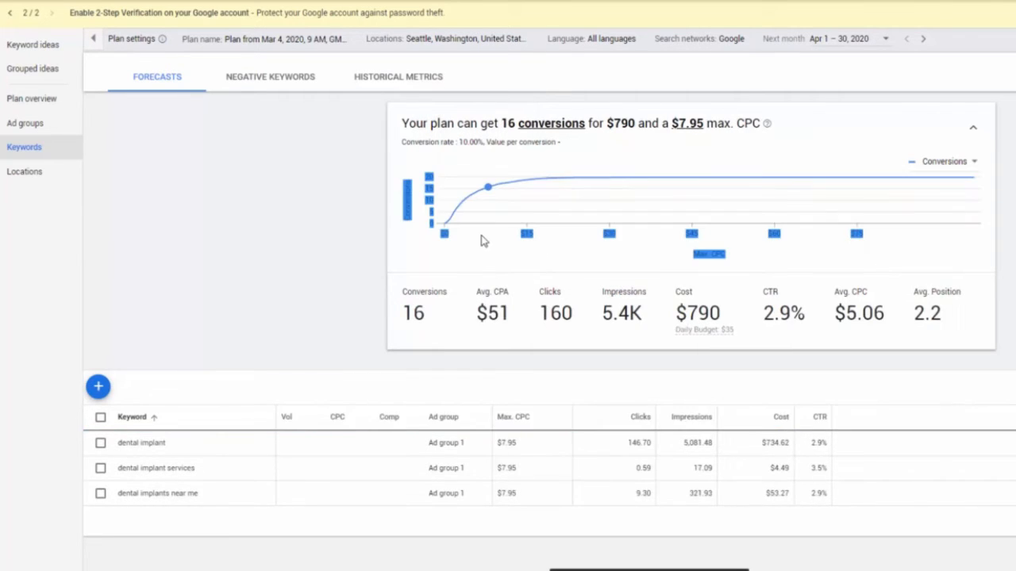
left_click(495, 190)
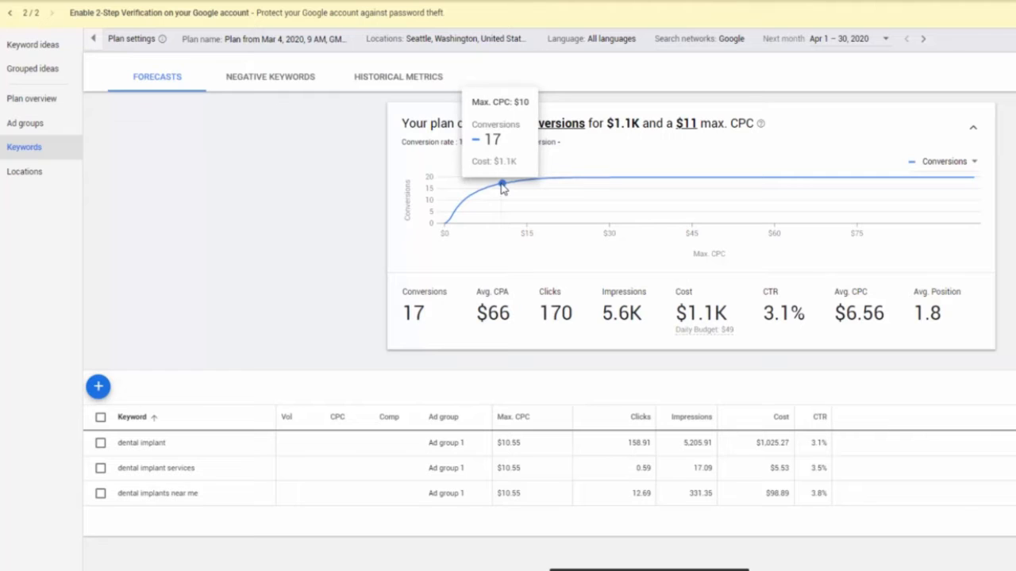
left_click(496, 185)
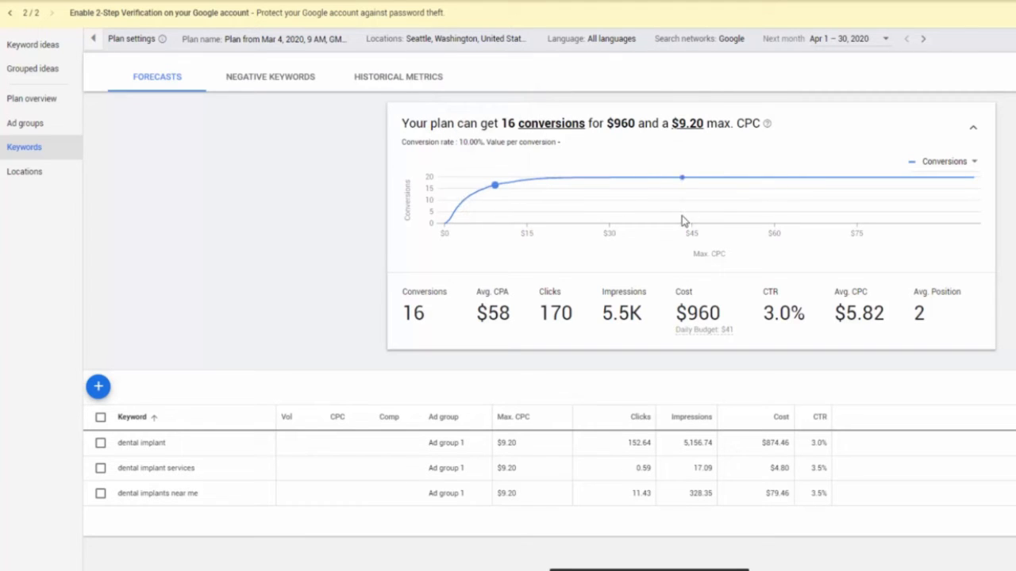
Open the form for adding keywords to the plan, and search Google separately for dental implants.
left_click(98, 387)
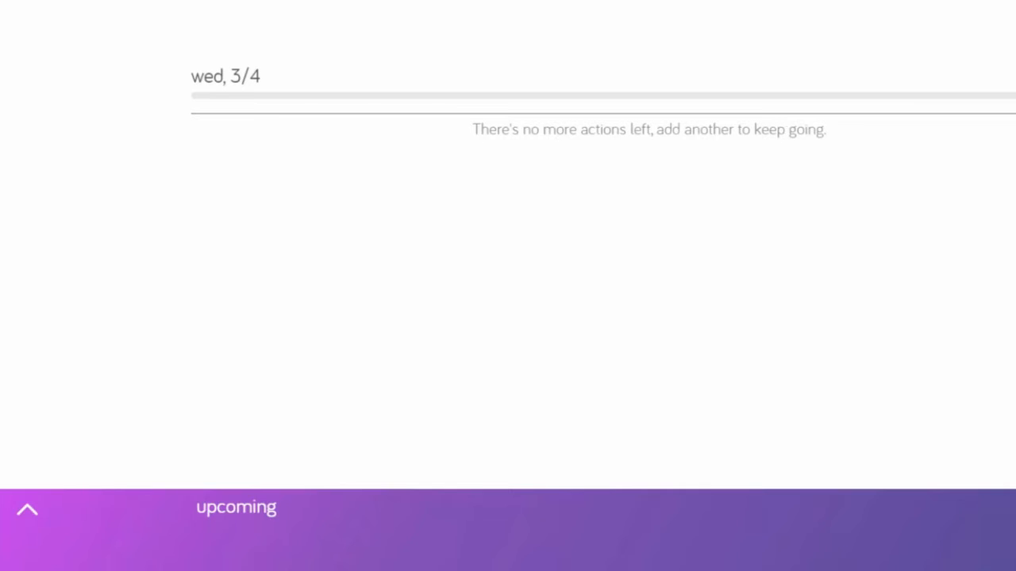
type("impl")
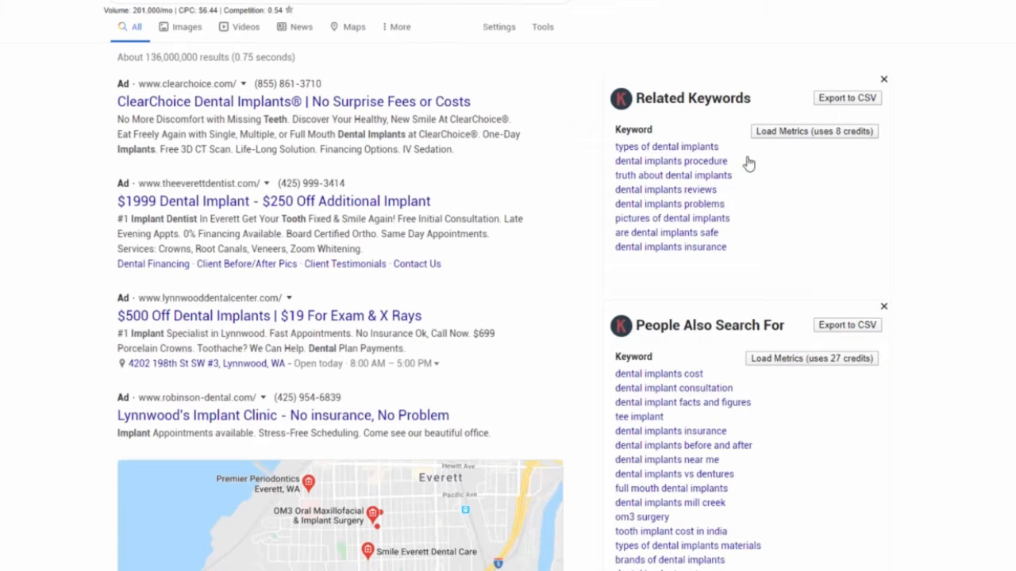
Extend the Google search to "dental implants cost" to get keyword ideas.
left_click(274, 2)
type("c")
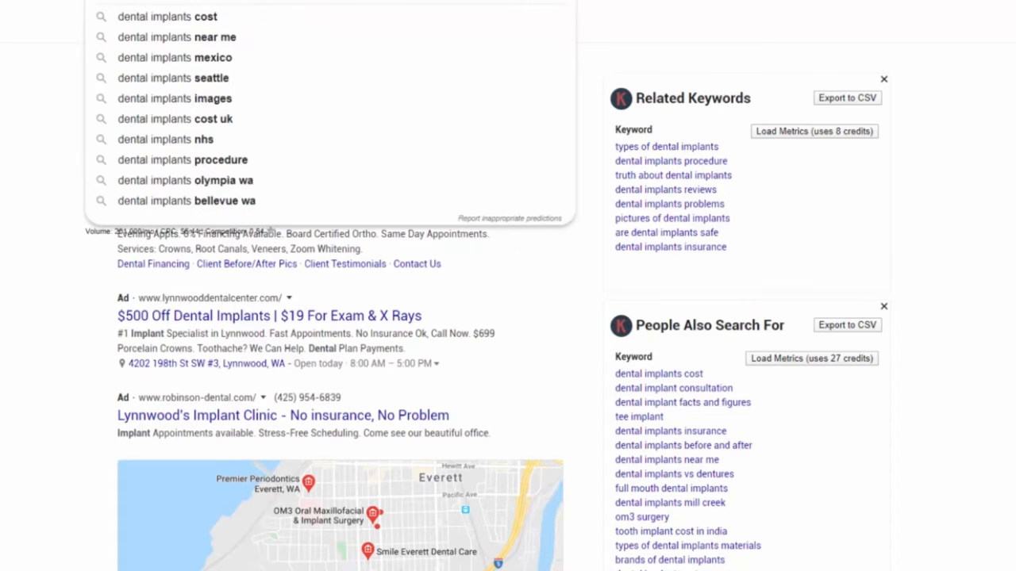
type("pt")
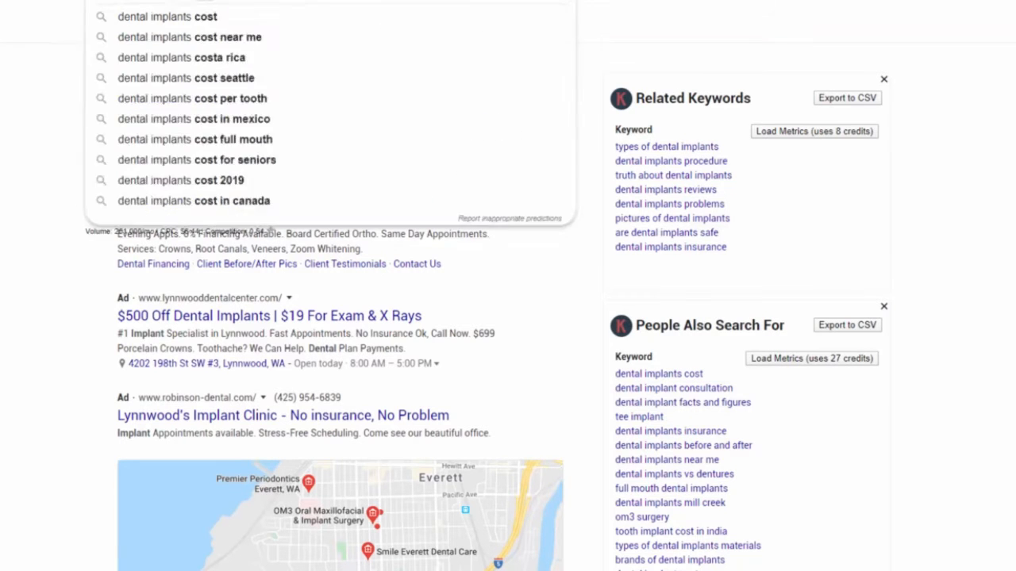
key("BackSpace")
key("BackSpace")
type("ost")
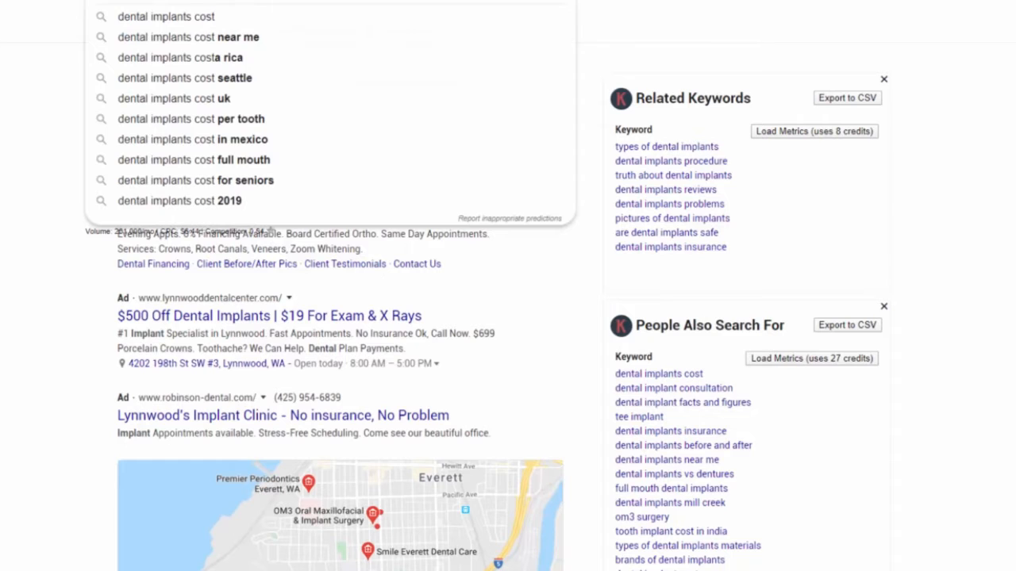
key("Return")
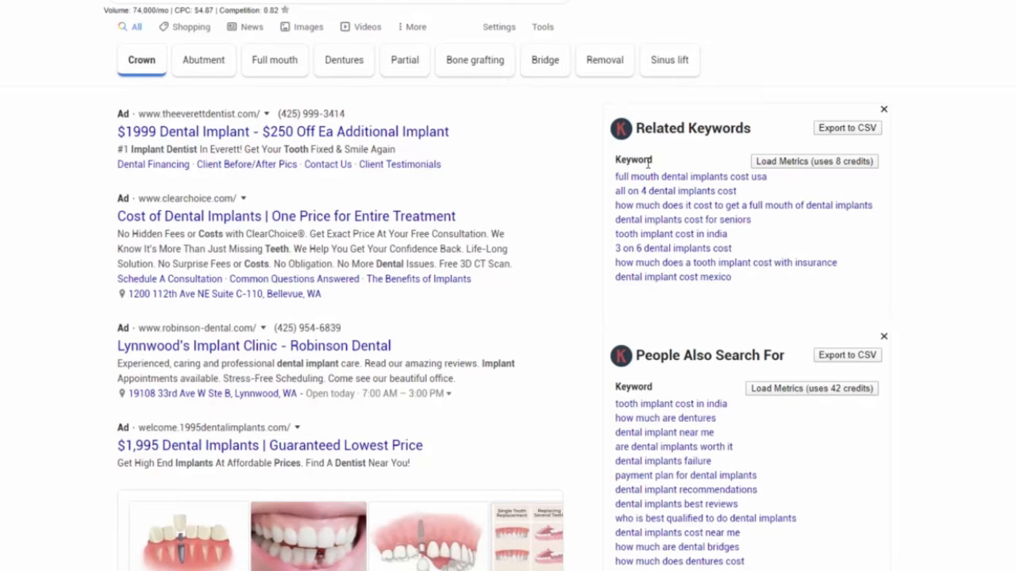
Enter "dental implants cost" in the plan's new keyword list and go back to the Google results for dental implants.
left_click(214, 7)
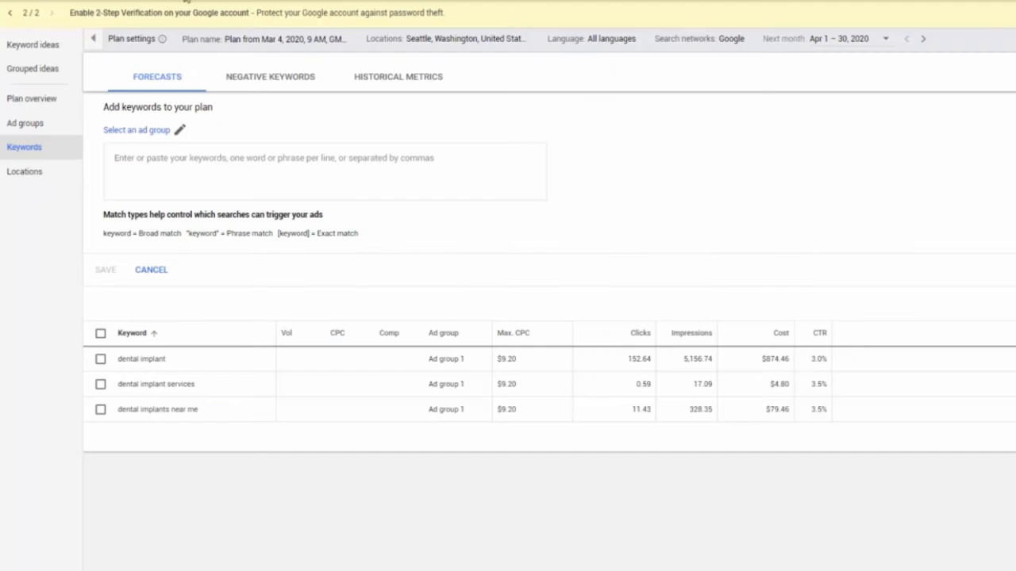
type("dental implants cost")
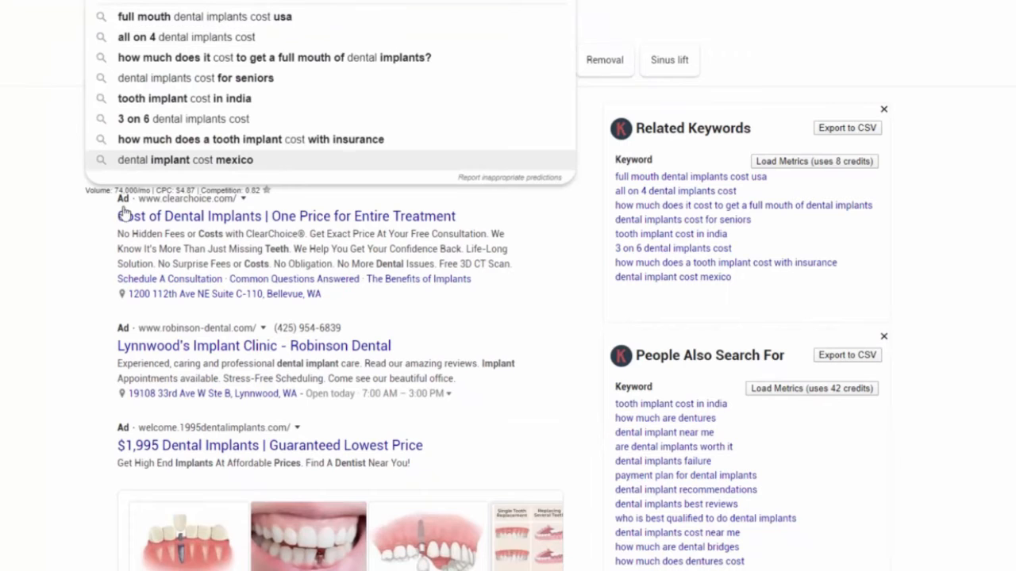
left_click(54, 244)
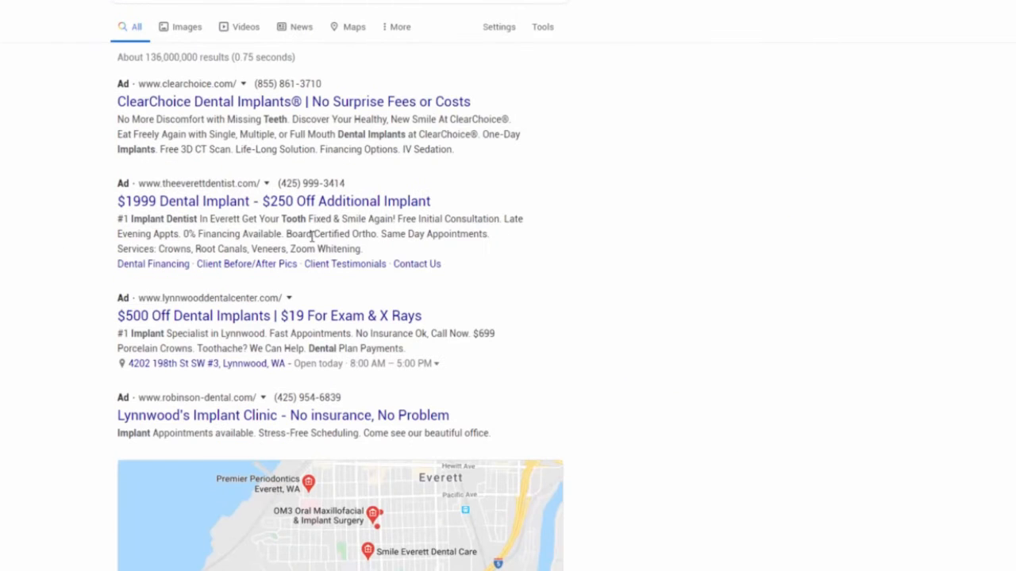
Review the related searches, copy "dental implants procedure" and add it to the plan's new keyword list.
scroll(596, 233, "down", 20)
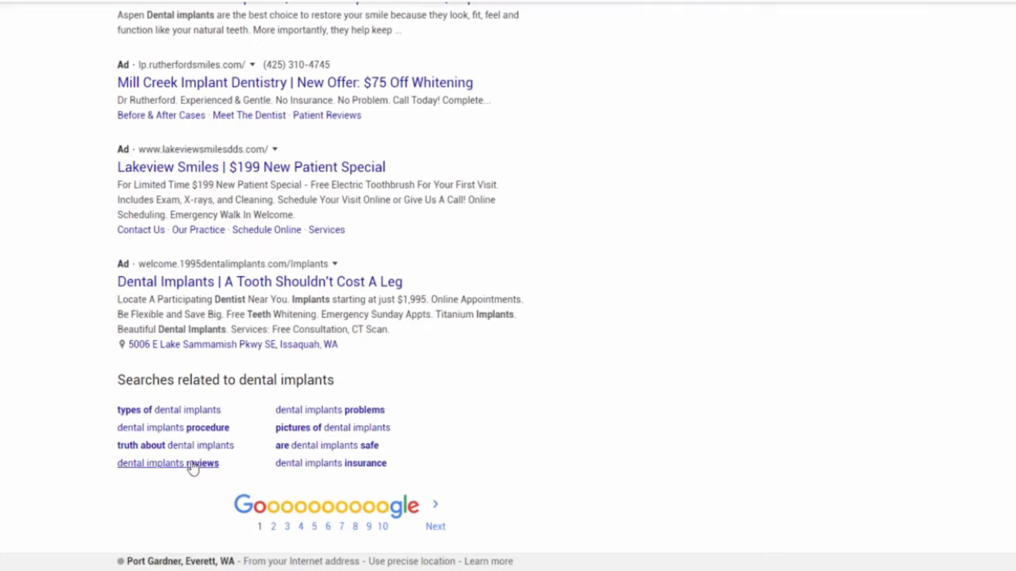
scroll(608, 406, "up", 20)
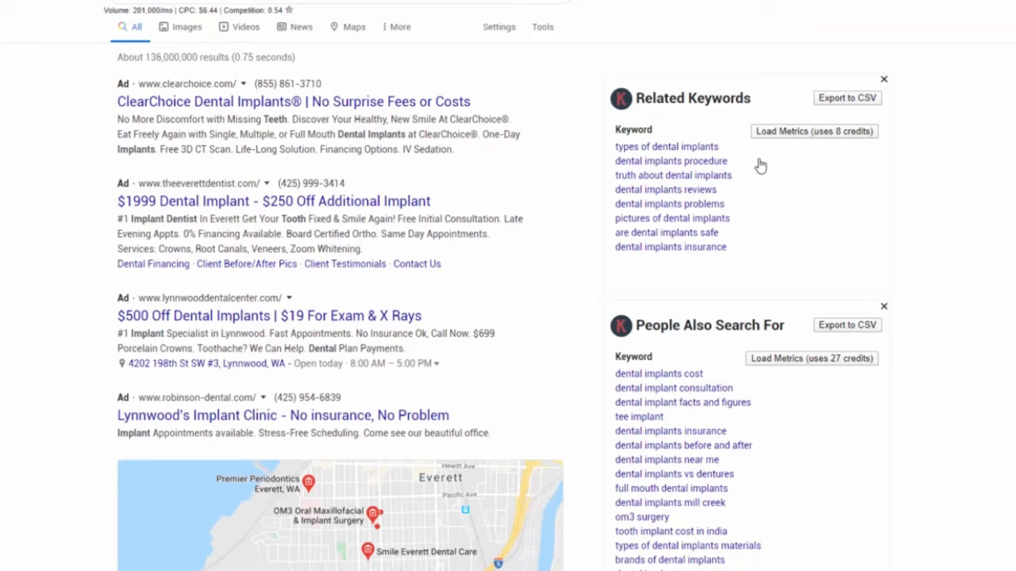
left_click_drag(760, 163, 614, 163)
key("ctrl+c")
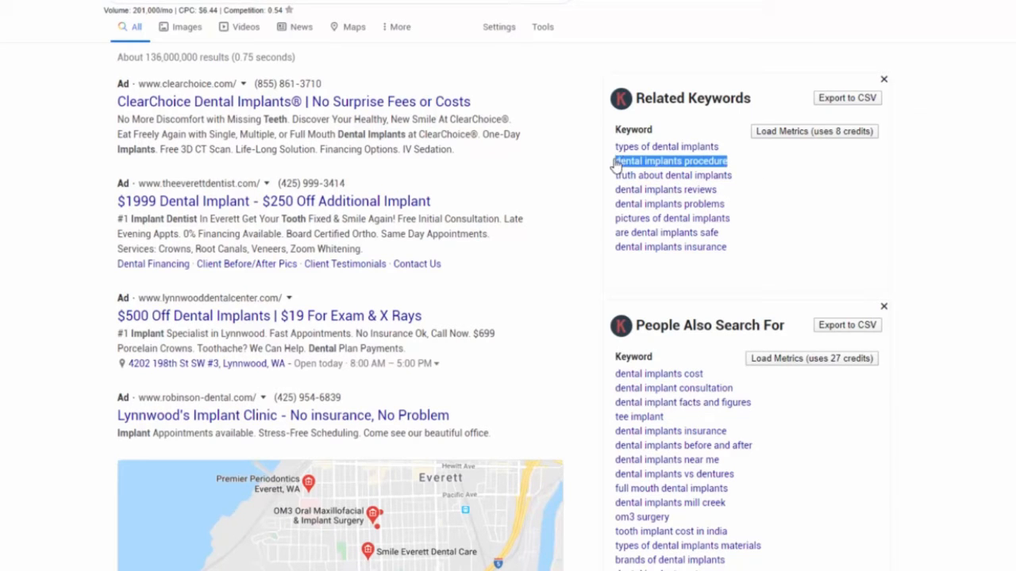
left_click(295, 2)
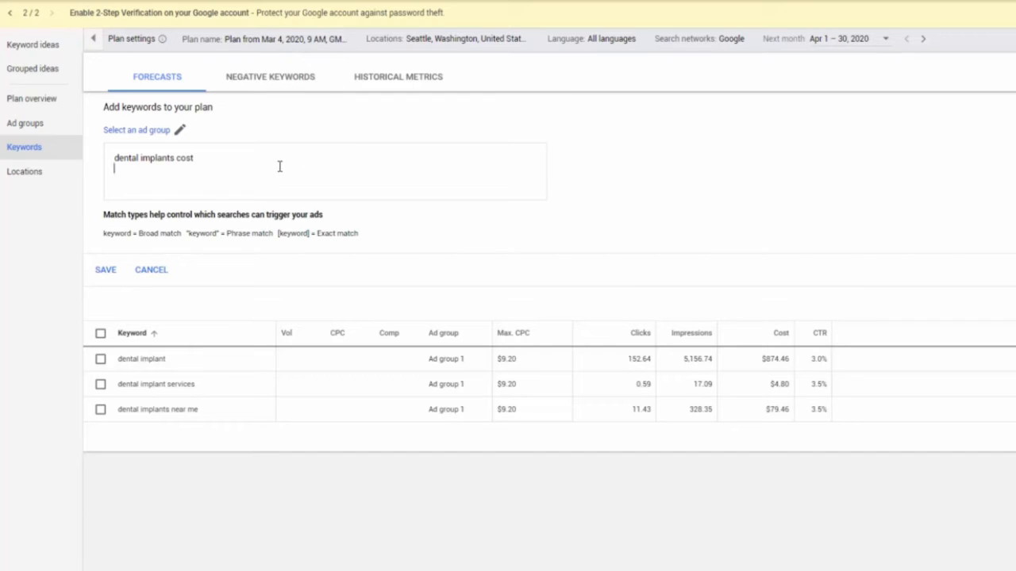
key("ctrl+v")
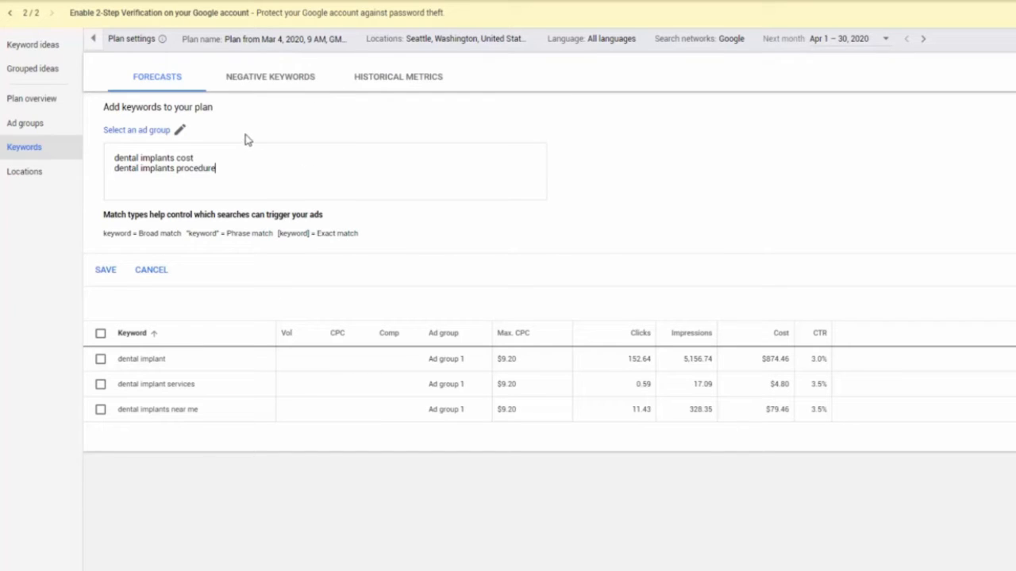
Copy "dental implant consultation" from the Google results' related searches and add it as a new line in the plan's new keyword list.
left_click(198, 1)
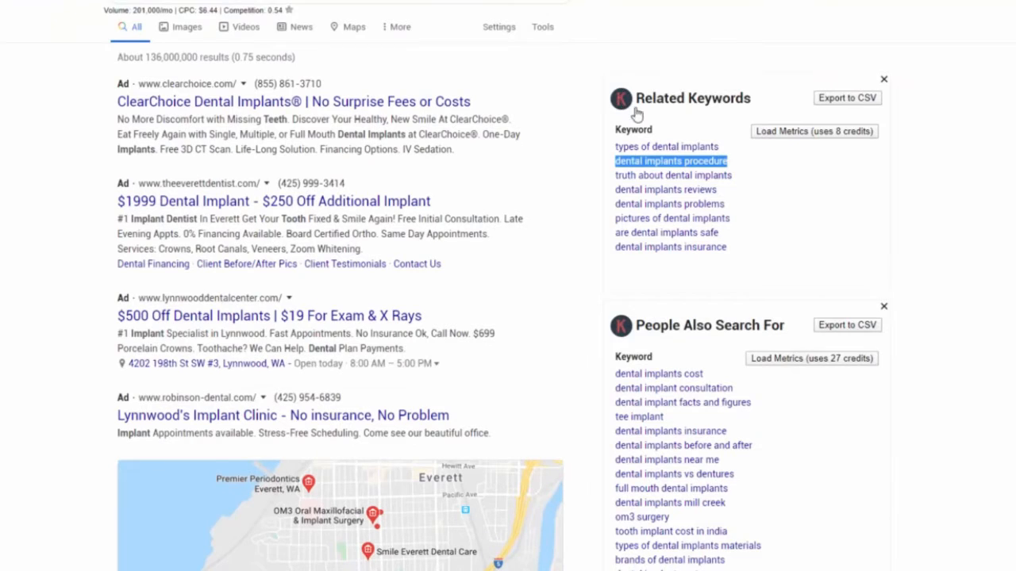
scroll(682, 159, "down", 2)
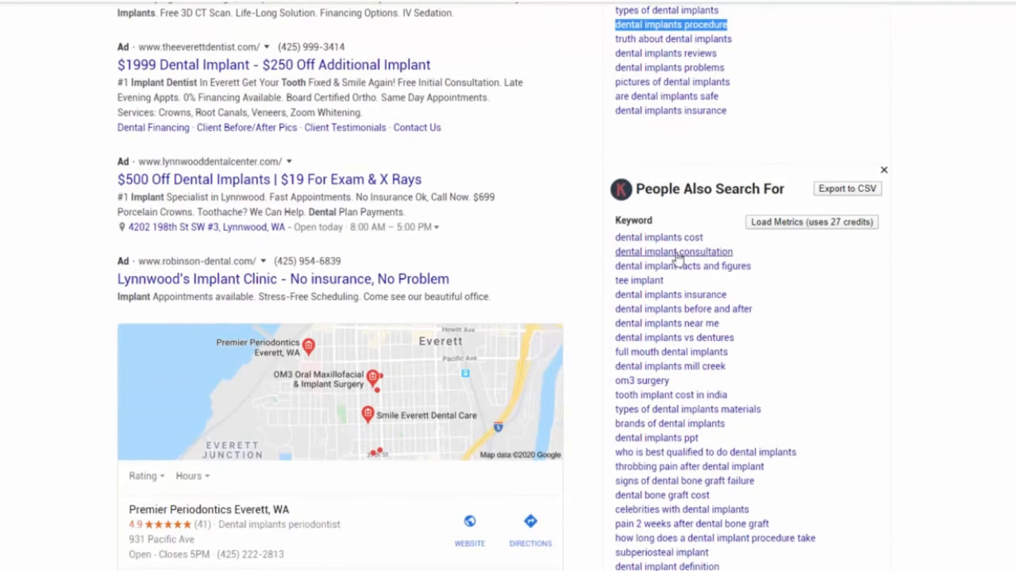
left_click_drag(755, 257, 659, 257)
key("ctrl+c")
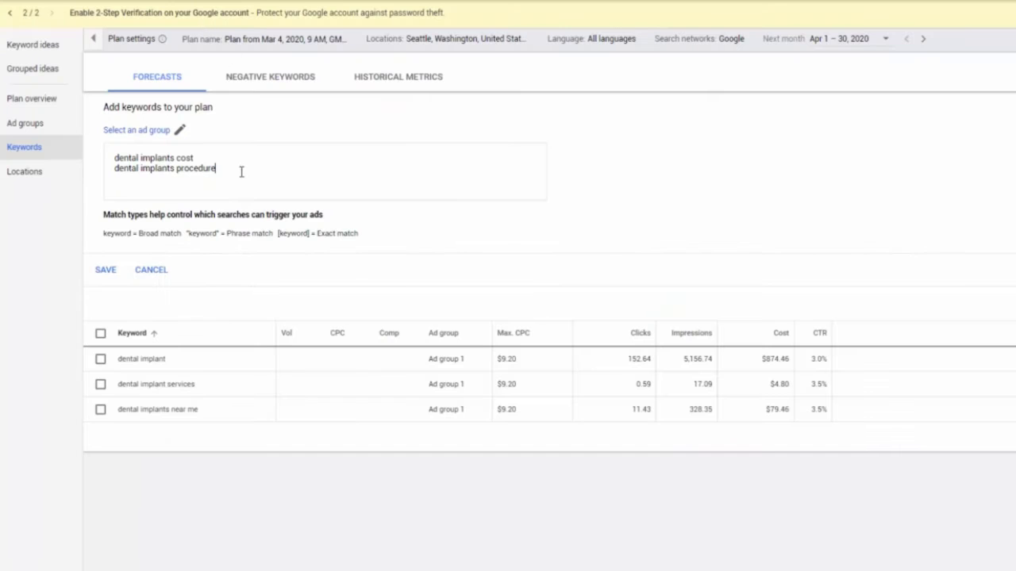
key("Return")
key("ctrl+v")
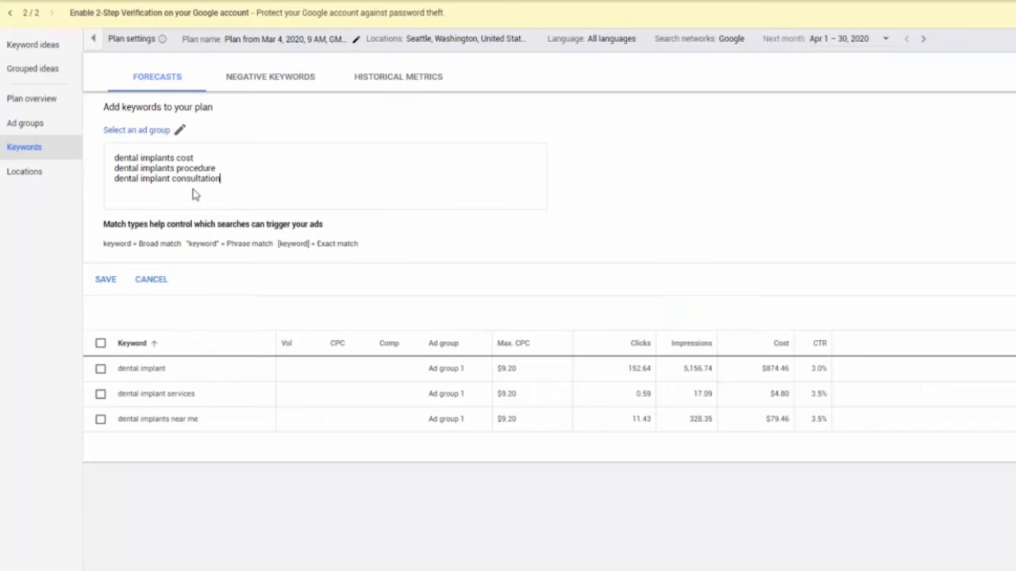
Assign the new keywords to Ad group 1 and save them to the plan.
left_click(104, 293)
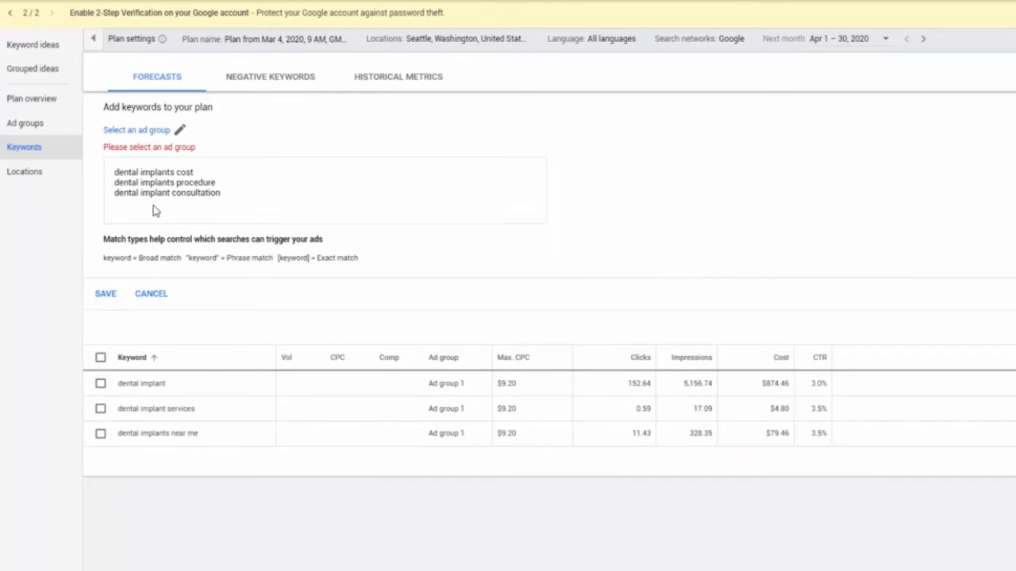
left_click(180, 130)
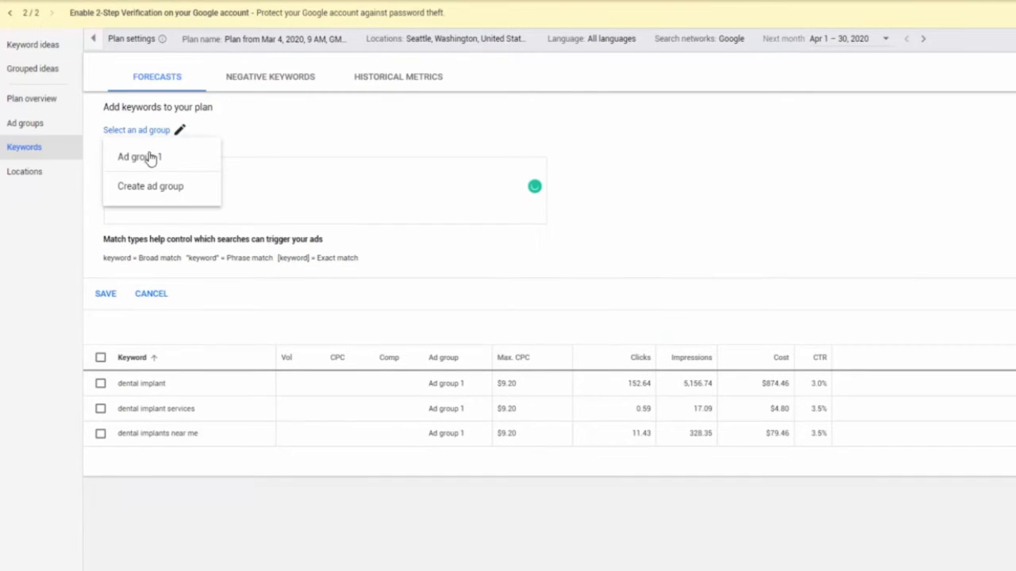
left_click(149, 156)
left_click(106, 278)
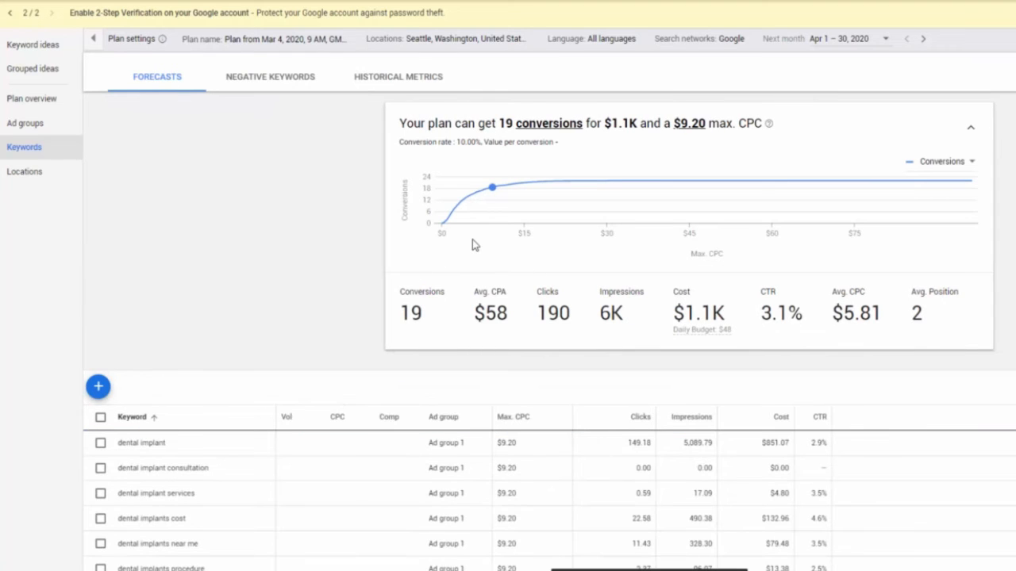
Review the updated keyword forecast, try max. CPC values of $7.40 and $7.75 on the conversions curve, and settle on $8.85.
mouse_move(495, 199)
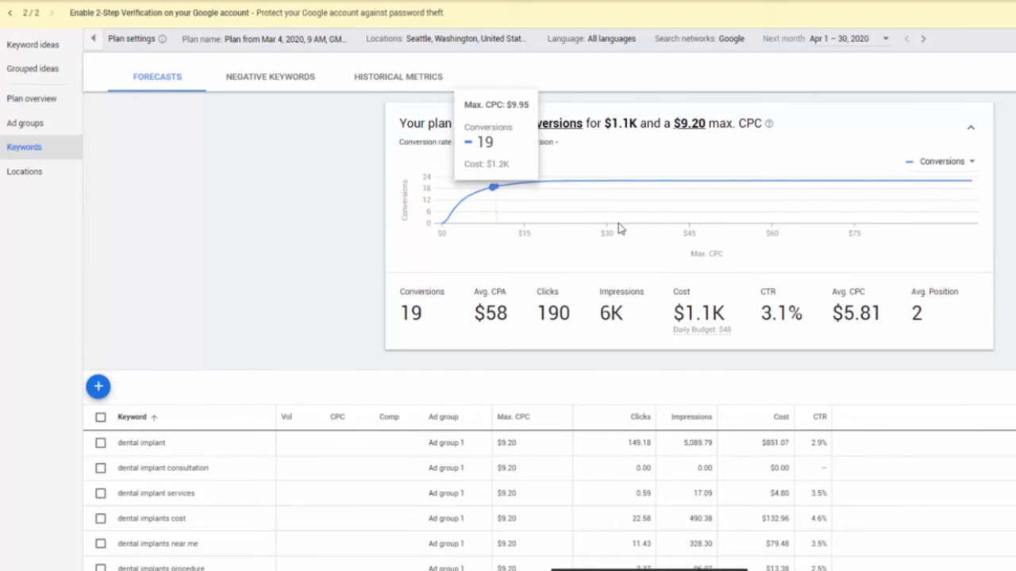
scroll(781, 380, "down", 1)
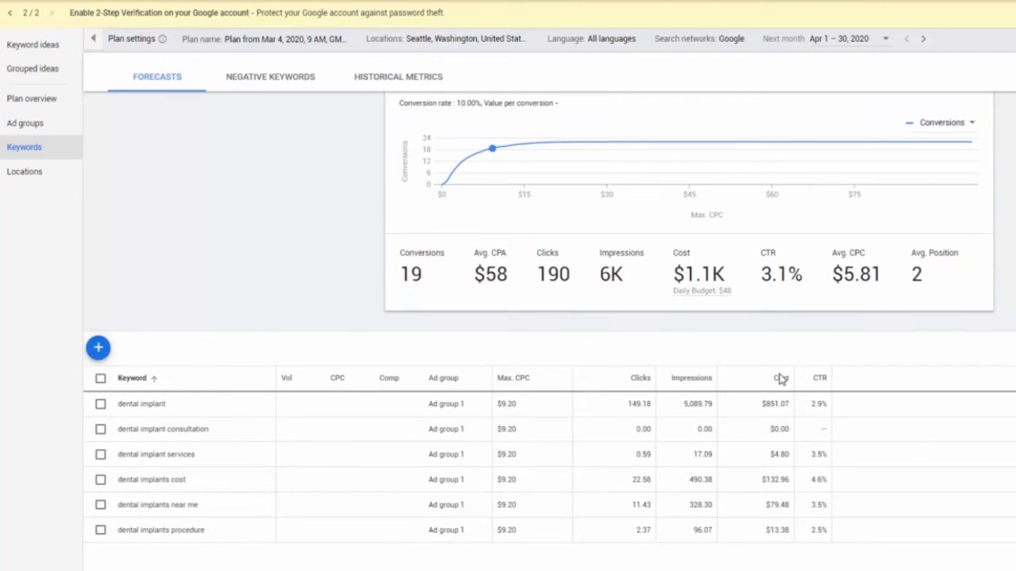
scroll(792, 364, "up", 1)
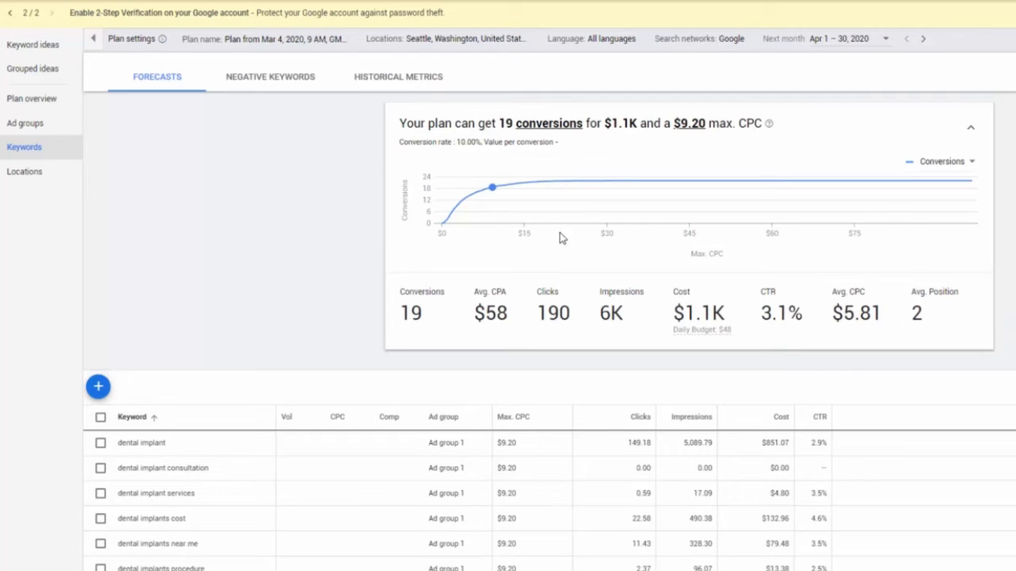
left_click(484, 192)
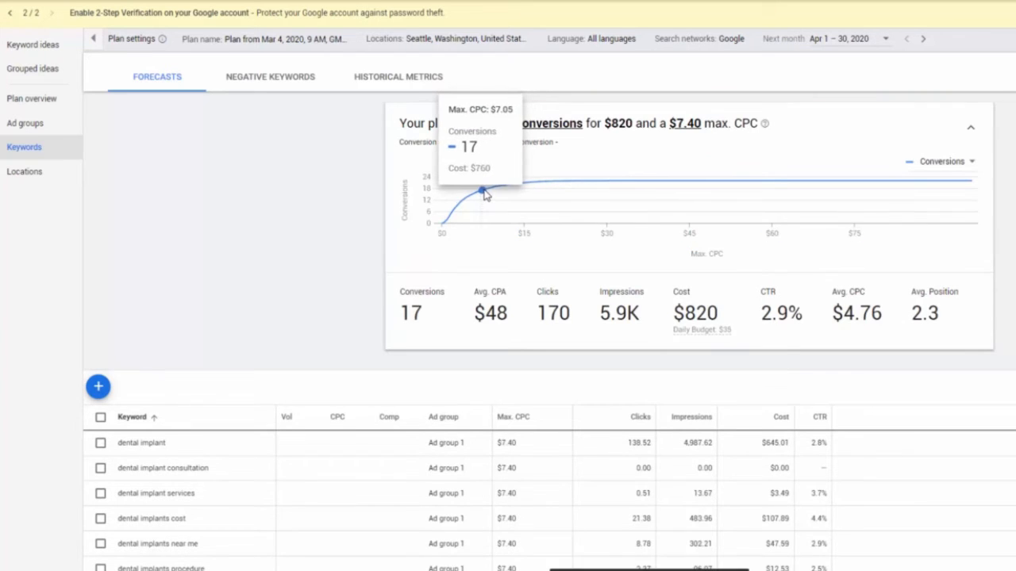
left_click(484, 192)
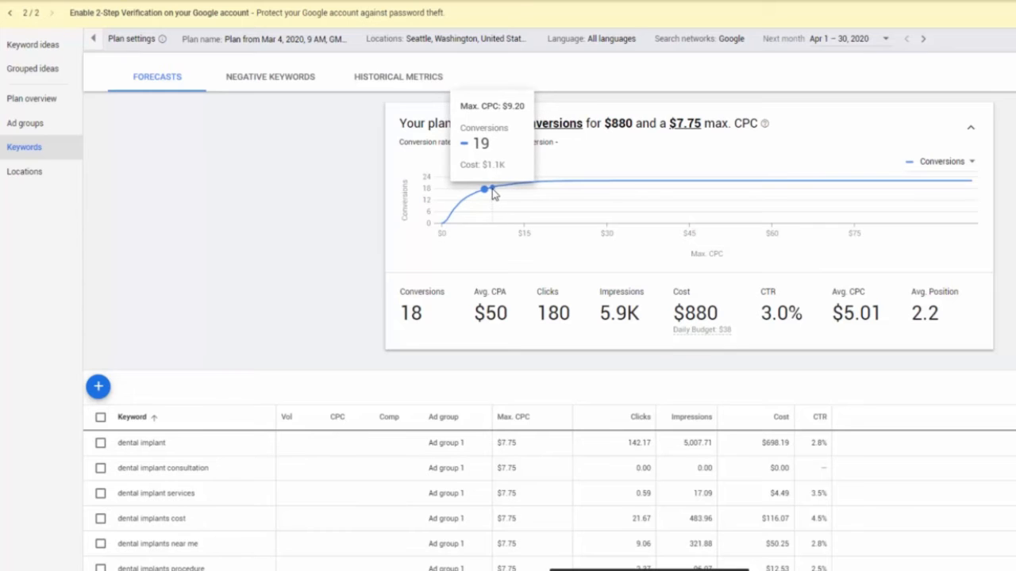
left_click(490, 192)
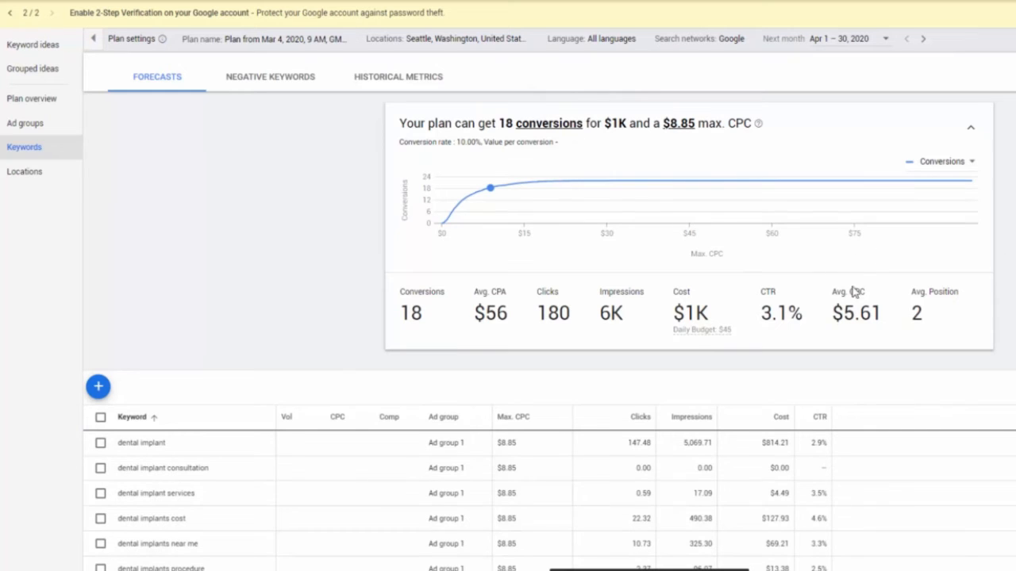
Examine the daily budget and the average CPA in the plan's forecast summary.
left_click(702, 341)
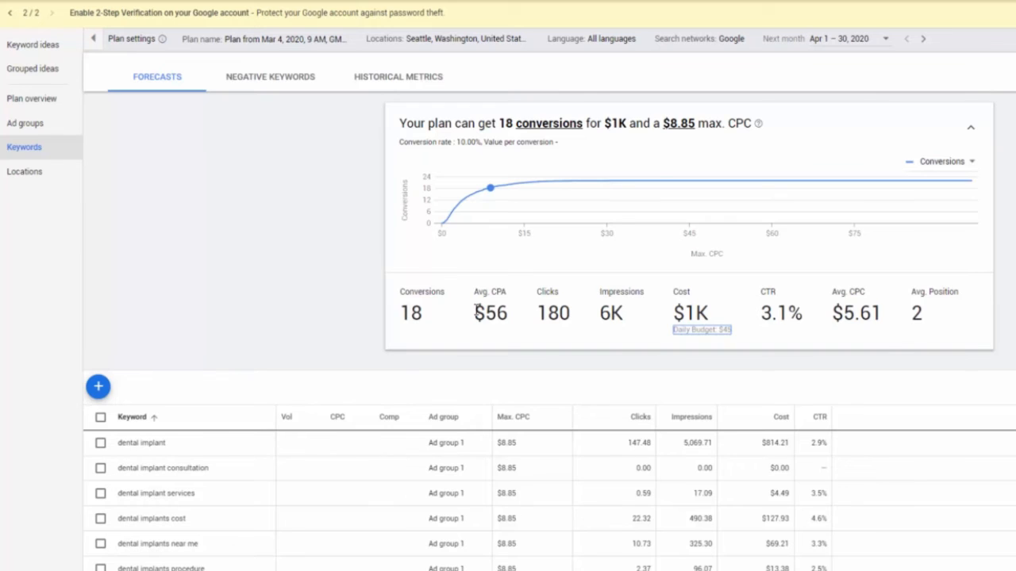
left_click(508, 313)
left_click_drag(476, 313, 527, 320)
left_click(503, 309)
left_click(477, 315)
left_click(508, 313)
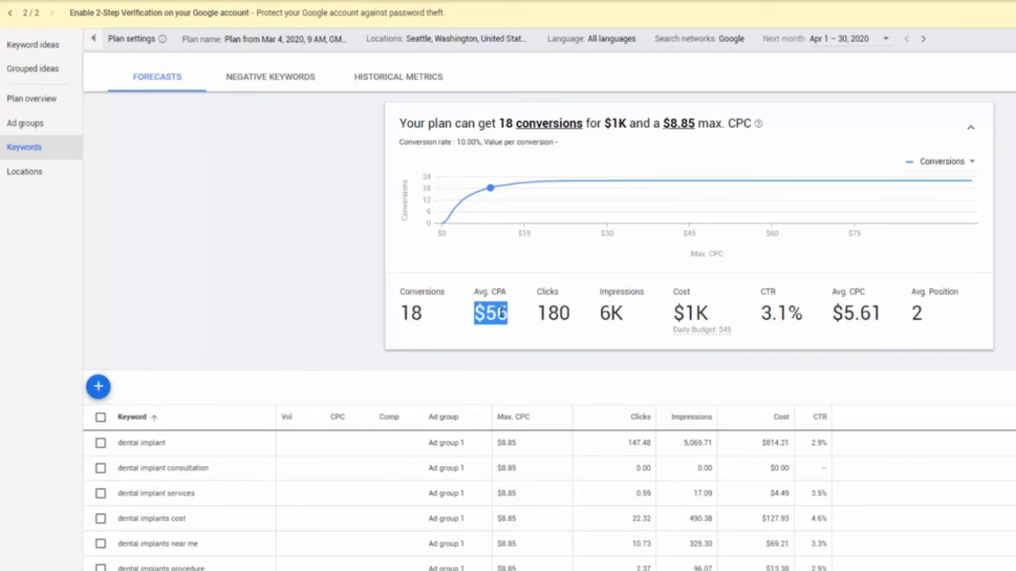
left_click(521, 320)
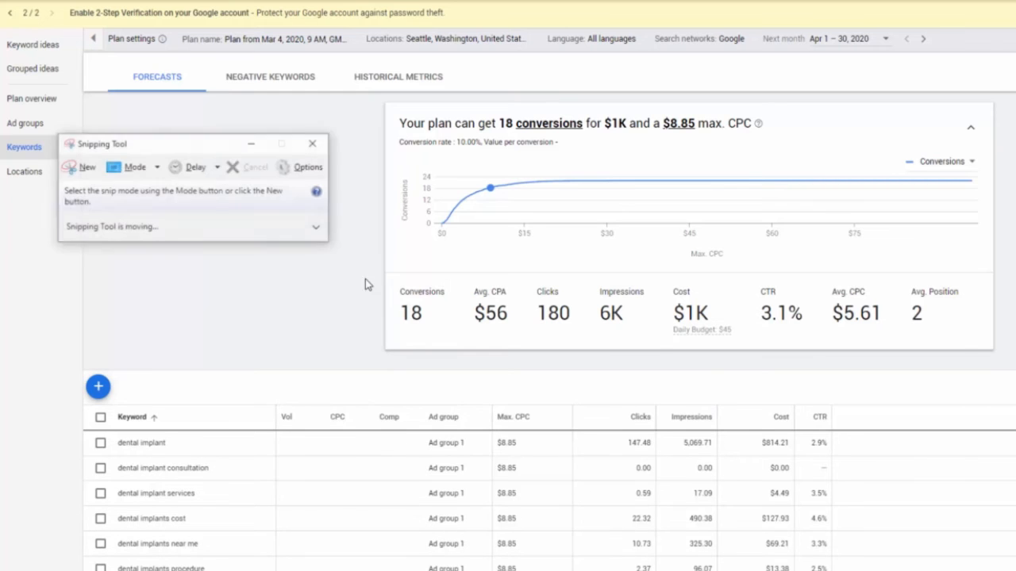
Capture the forecast summary and first keyword row with Snipping Tool, and return to Keyword Planner to open the plan overview.
left_click(79, 169)
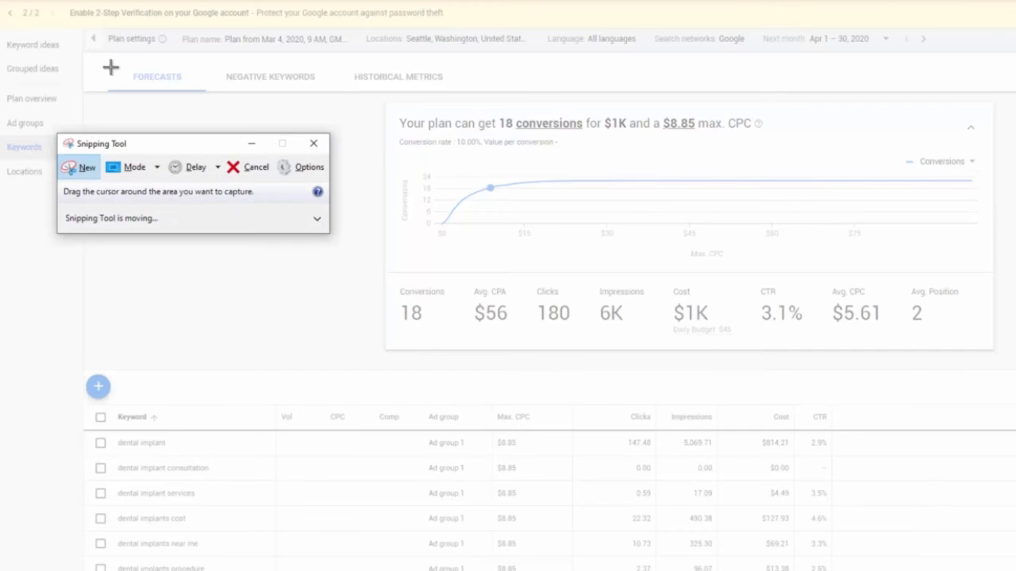
left_click_drag(84, 53, 1015, 458)
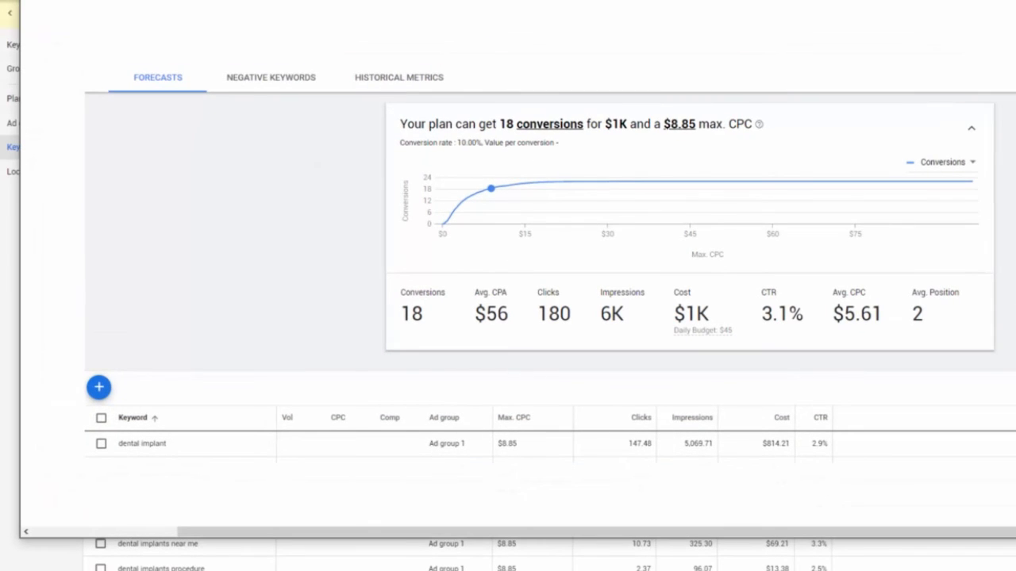
key("alt+Tab")
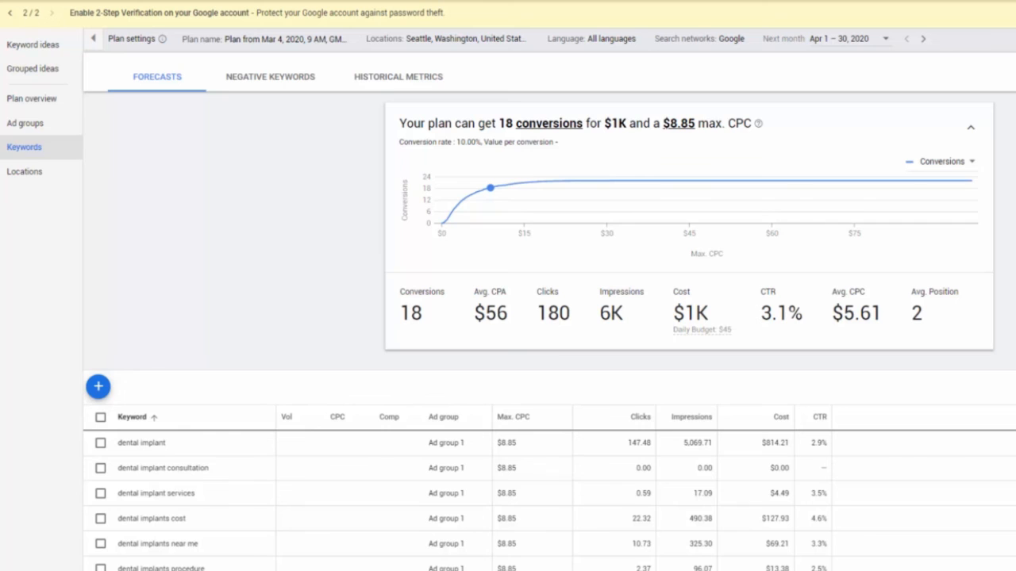
left_click(32, 99)
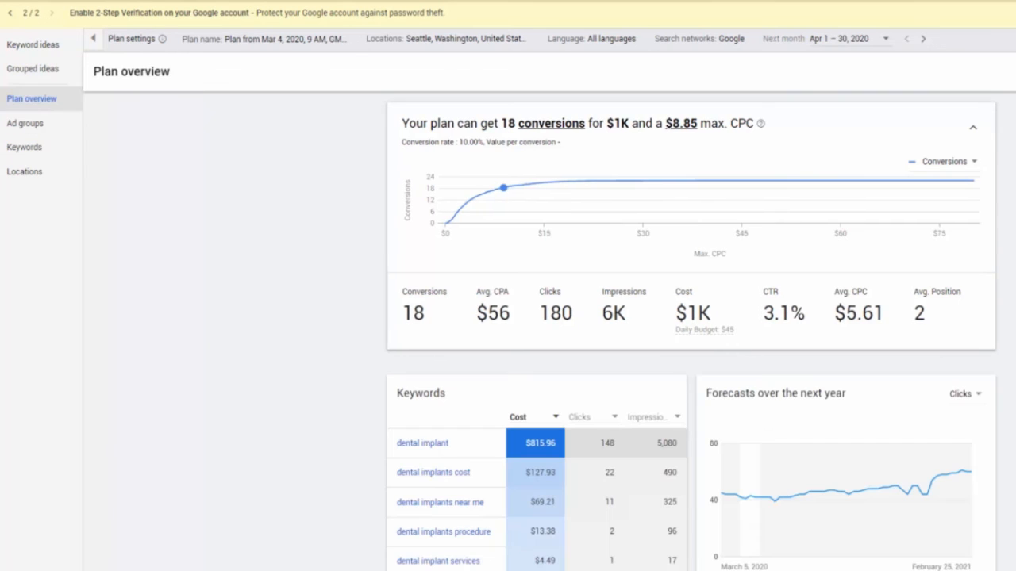